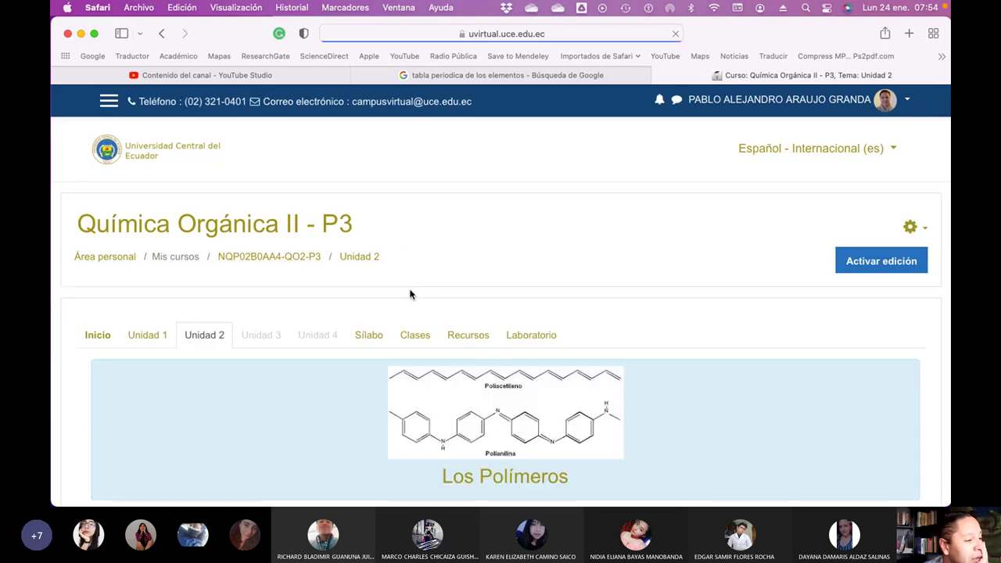
# - Turn on editing in Unidad 2 and open the settings of the task "Poliacetileno y Polímeros conductores" with all sections expanded
pyautogui.scroll(-3, 440, 305)
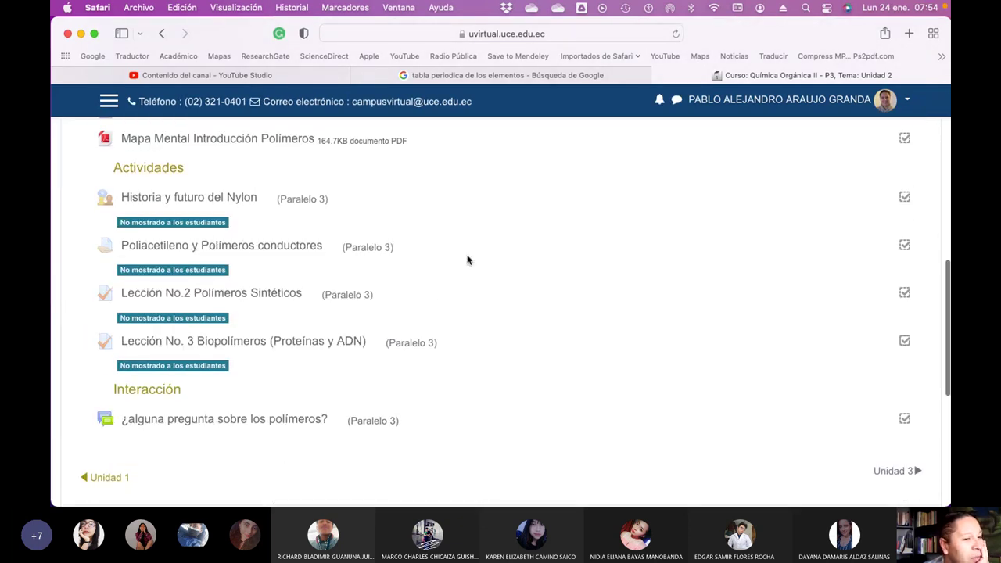
pyautogui.scroll(6, 722, 292)
pyautogui.scroll(6, 721, 296)
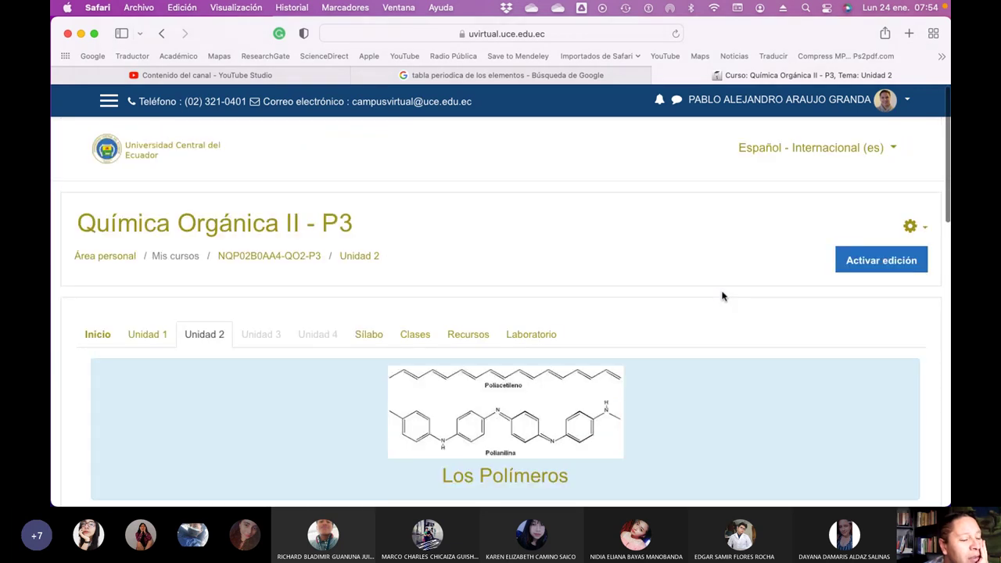
pyautogui.click(881, 259)
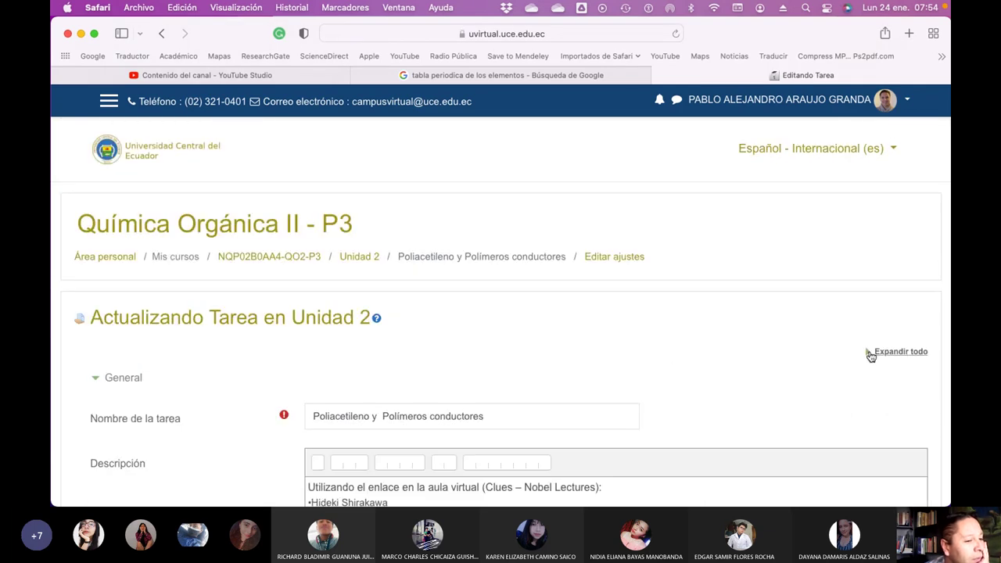
pyautogui.click(870, 352)
# - Place the text cursor after "Wikipedia" in the last line of the task description
pyautogui.scroll(-5, 663, 317)
pyautogui.scroll(-2, 650, 315)
pyautogui.scroll(2, 609, 340)
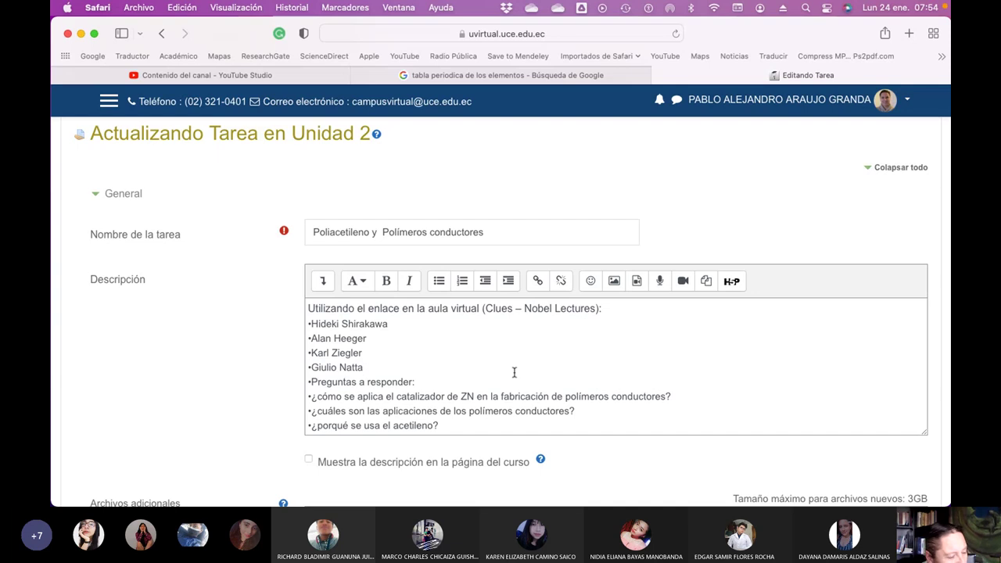
pyautogui.scroll(-2, 461, 407)
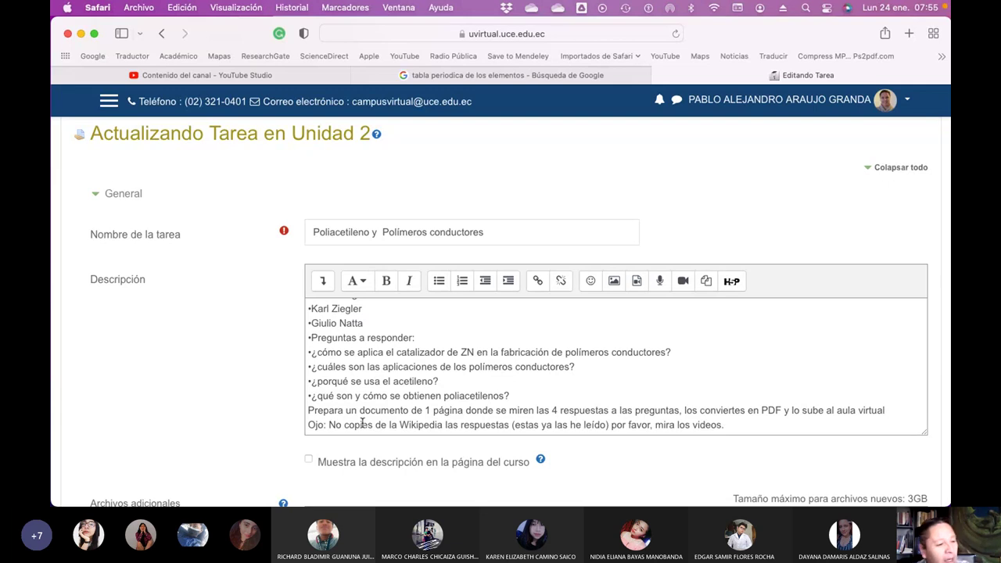
pyautogui.click(446, 424)
pyautogui.write('(resulatdos')
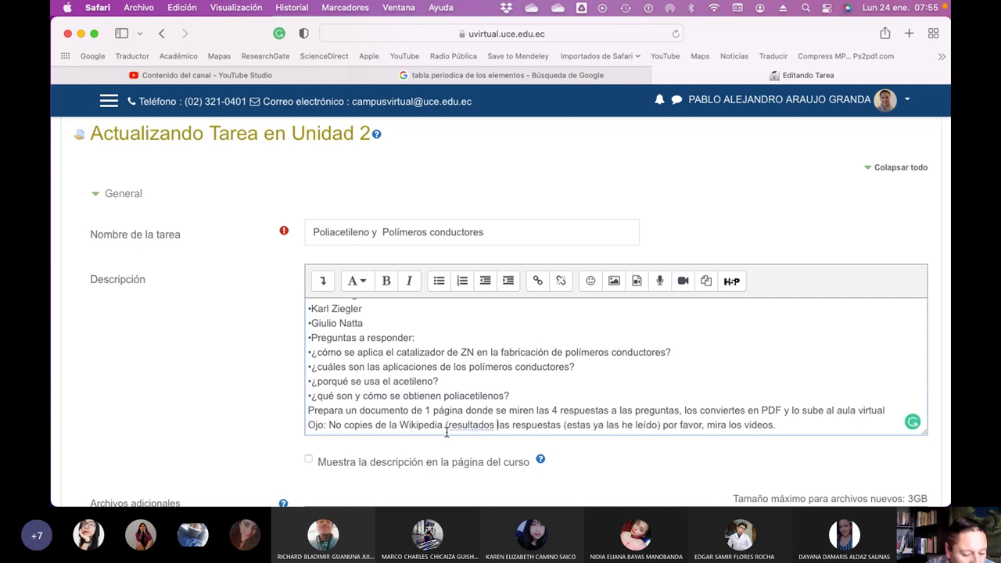
pyautogui.press('BackSpace')
pyautogui.press('BackSpace')
pyautogui.press('BackSpace')
pyautogui.press('BackSpace')
pyautogui.press('BackSpace')
pyautogui.press('BackSpace')
pyautogui.press('BackSpace')
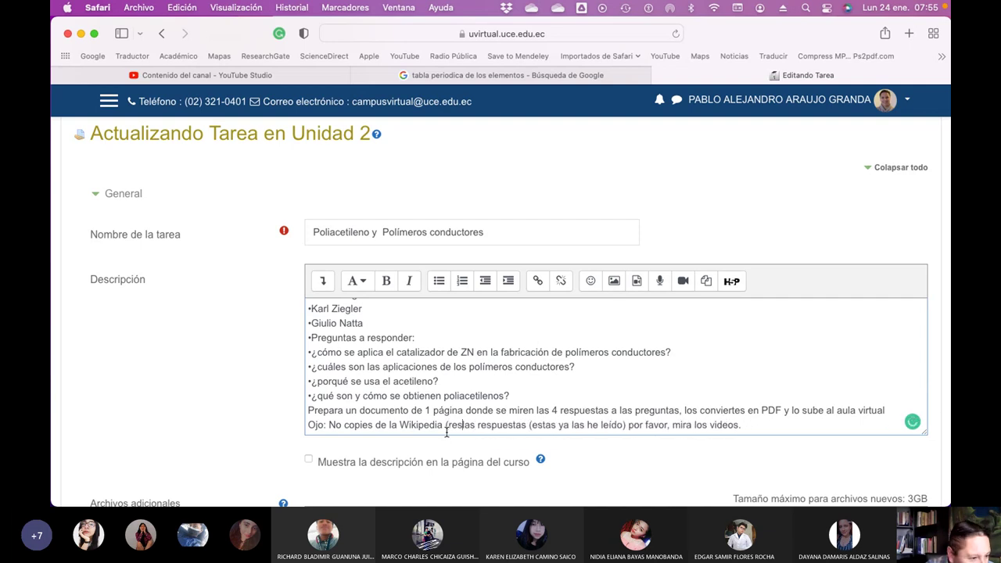
pyautogui.press('BackSpace')
pyautogui.press('BackSpace')
pyautogui.press('BackSpace')
pyautogui.press('BackSpace')
# - Insert "o de las paginas que arroja el buscador" after "Wikipedia" in the description's last line
pyautogui.write('od')
pyautogui.press('super+space')
pyautogui.write('e los')
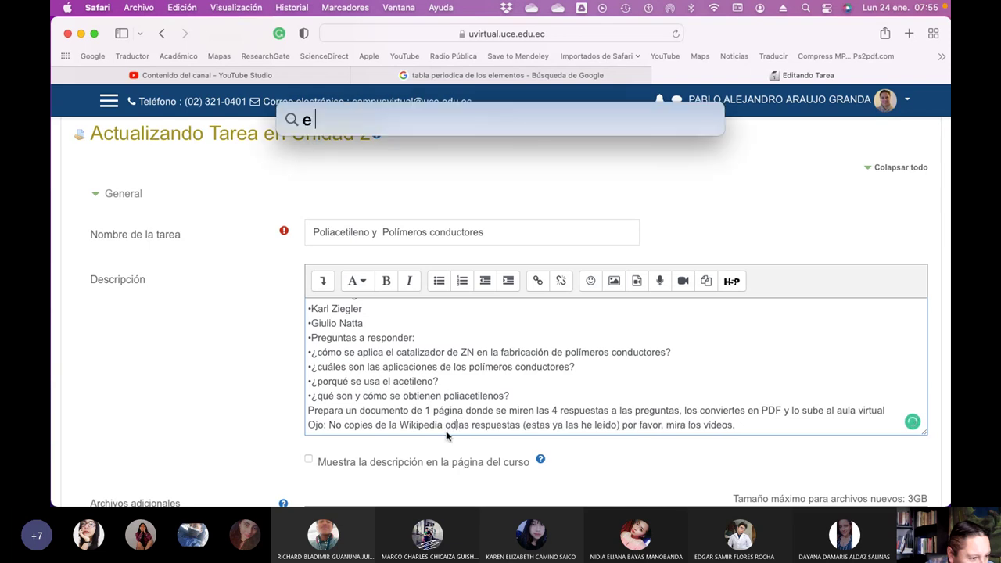
pyautogui.press('BackSpace')
pyautogui.press('BackSpace')
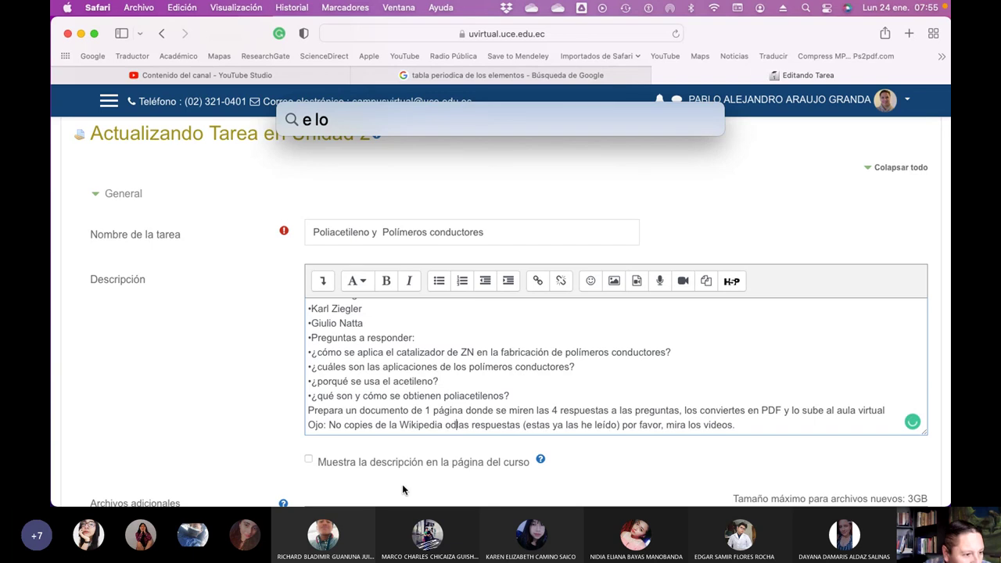
pyautogui.press('Escape')
pyautogui.write('e las paginas l')
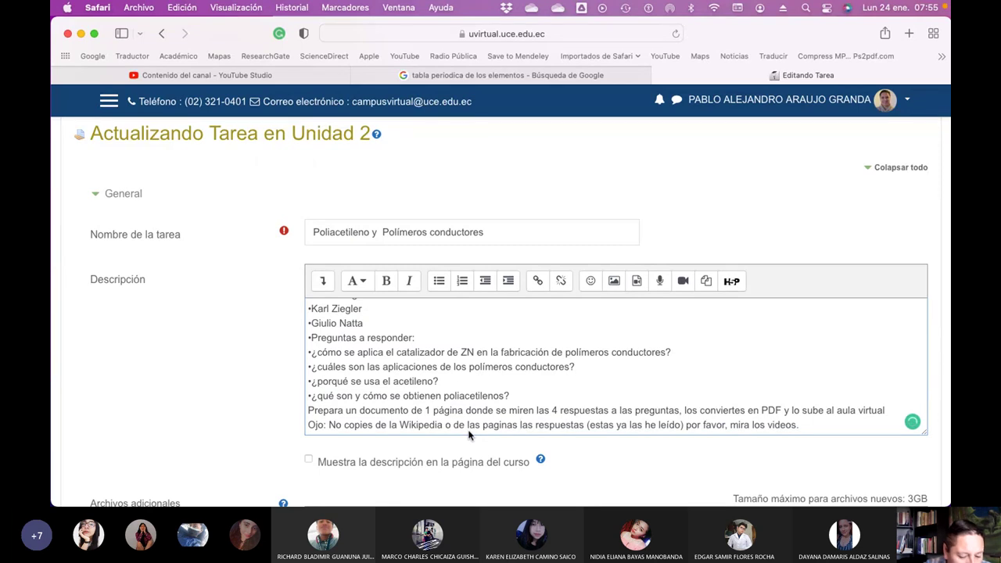
pyautogui.write('que arroja el buscador r')
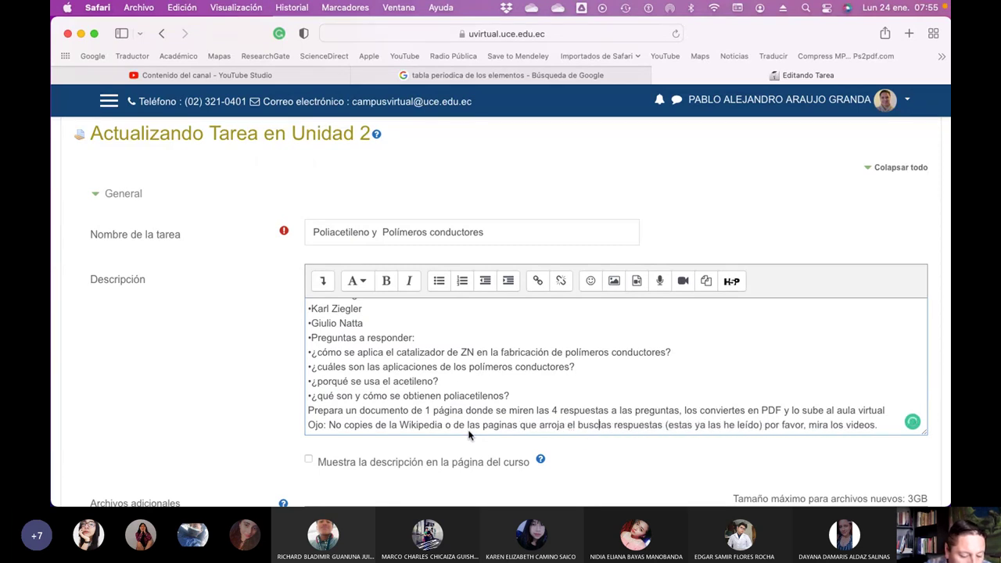
pyautogui.press('BackSpace')
pyautogui.press('BackSpace')
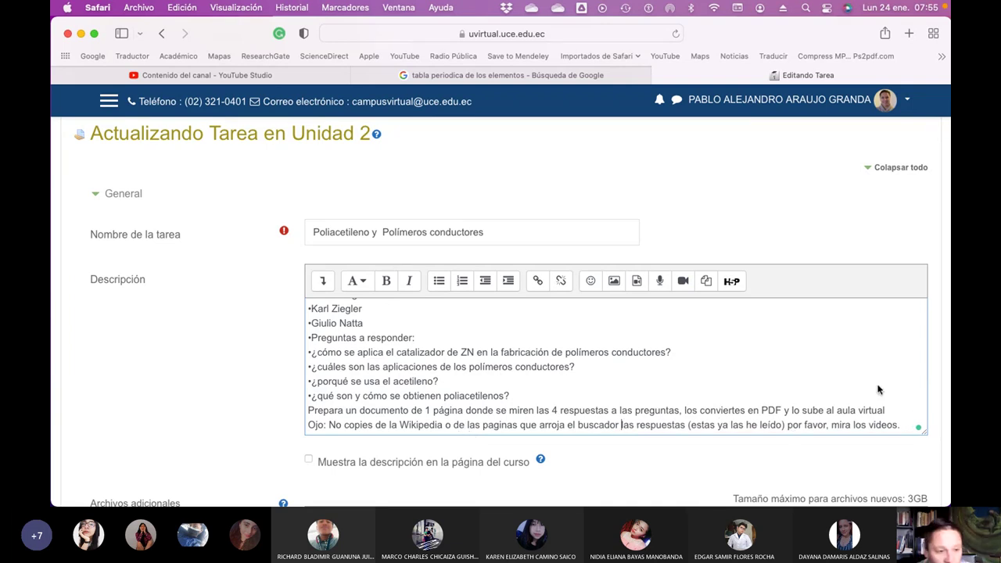
# - Set the "Permitir entregas desde" date in the Disponibilidad section to 5 febrero
pyautogui.scroll(-3, 799, 376)
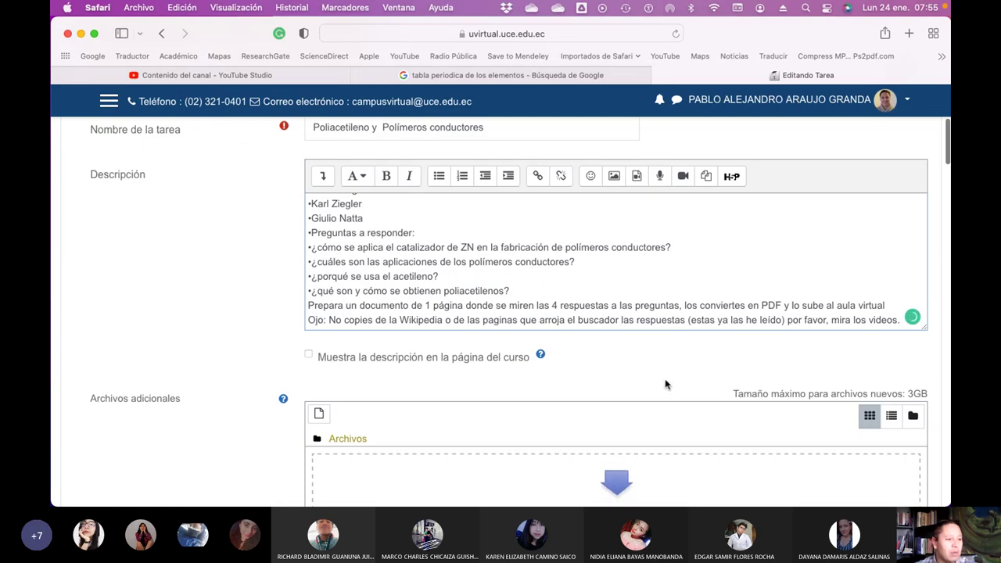
pyautogui.scroll(-1, 602, 375)
pyautogui.scroll(-8, 602, 375)
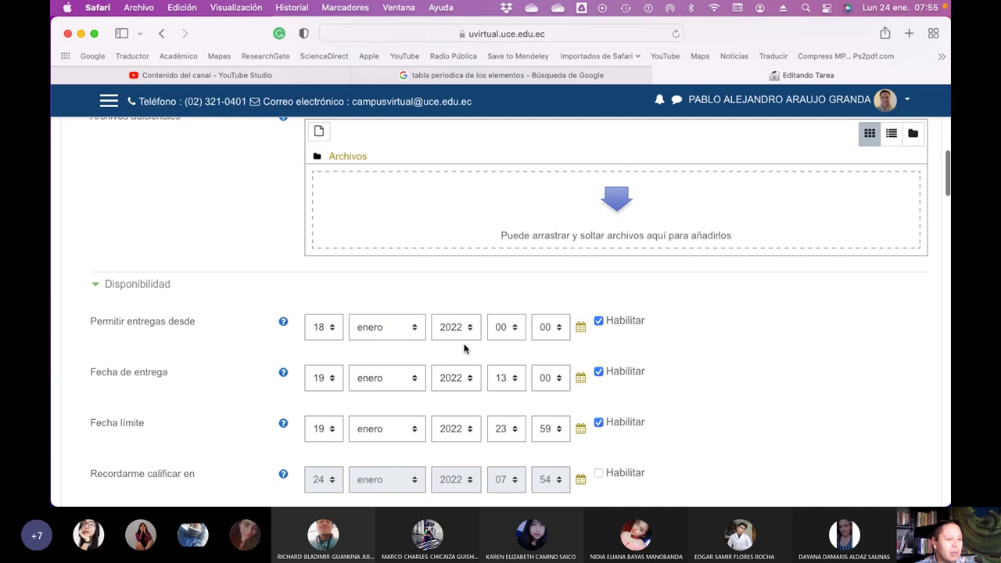
pyautogui.scroll(-6, 464, 348)
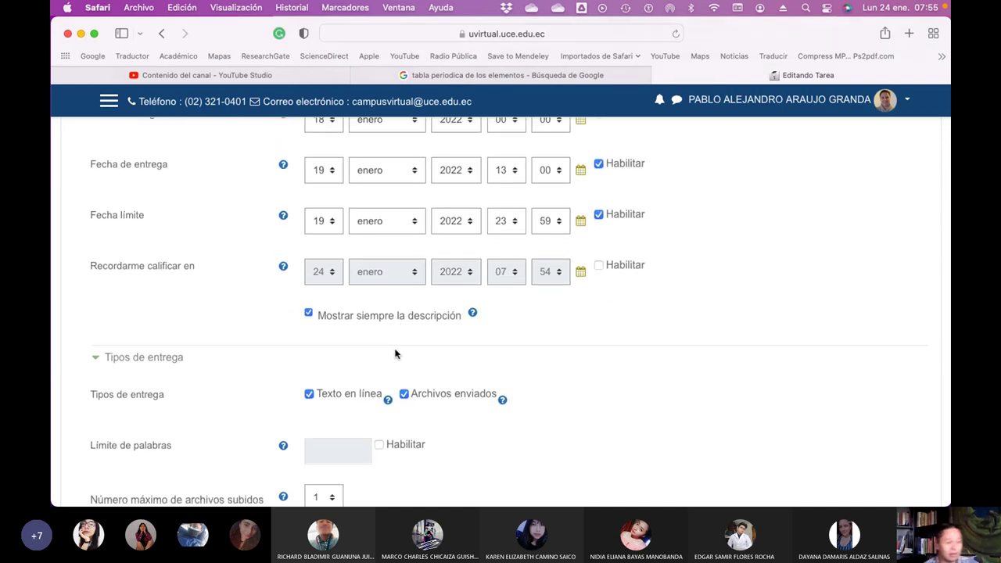
pyautogui.scroll(-1, 395, 354)
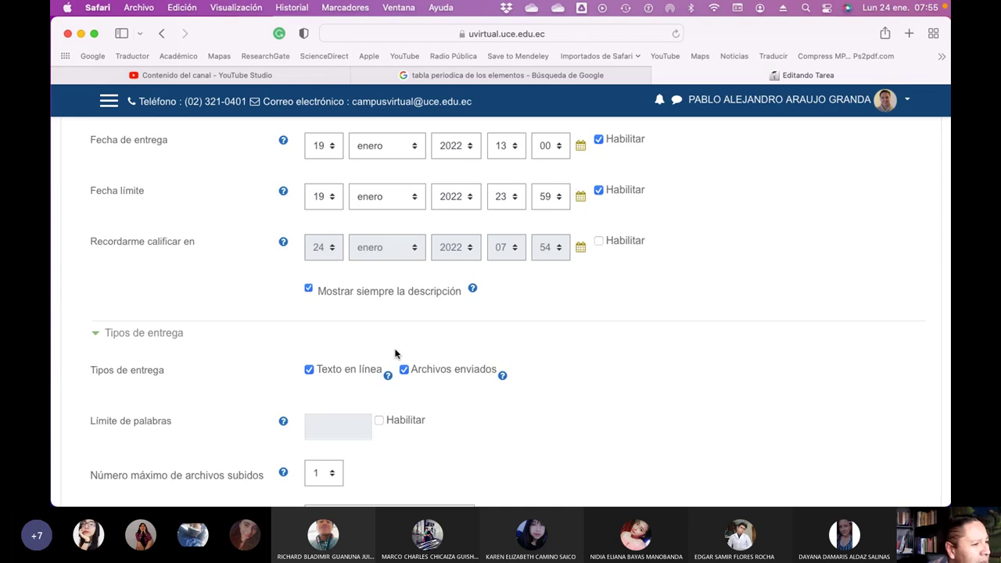
pyautogui.scroll(2, 395, 353)
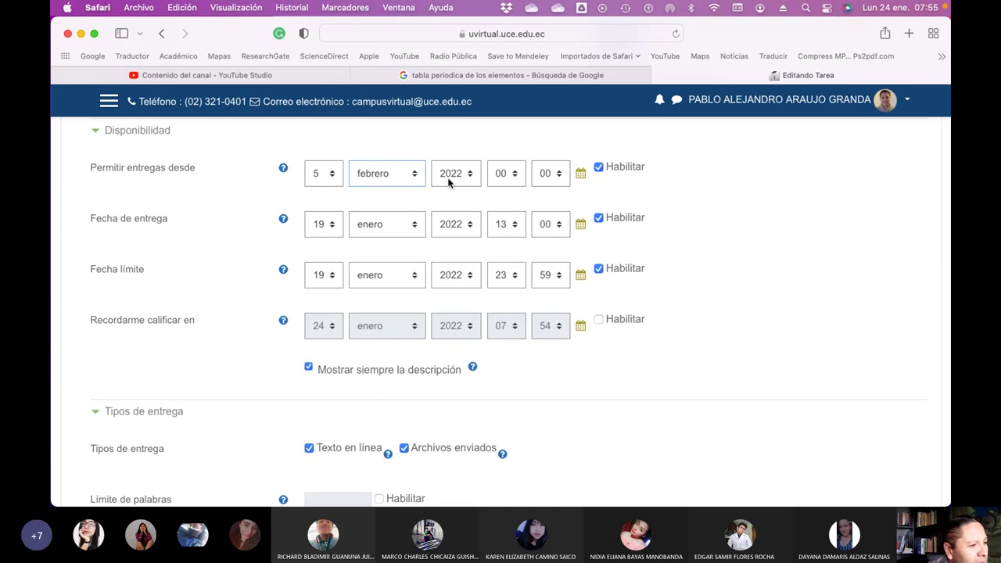
# - Set the day of "Fecha de entrega" to 7 with hour 09, and the day of "Fecha límite" to 7
pyautogui.click(323, 224)
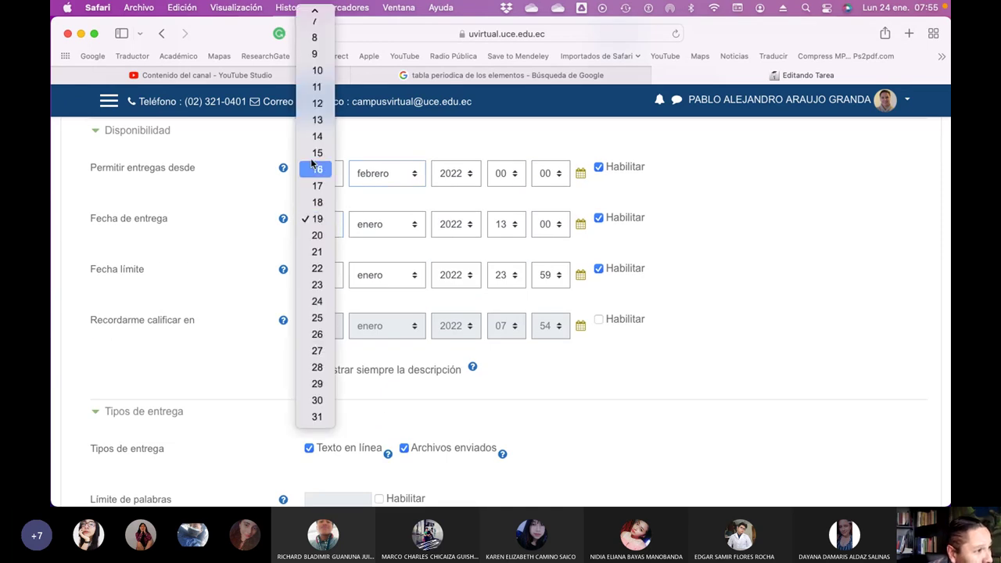
pyautogui.click(316, 26)
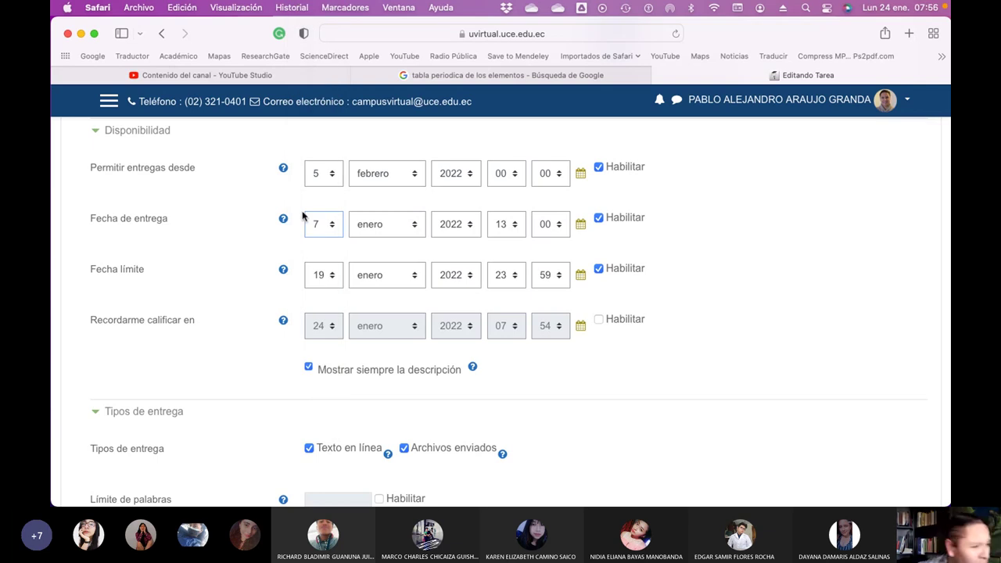
pyautogui.click(516, 225)
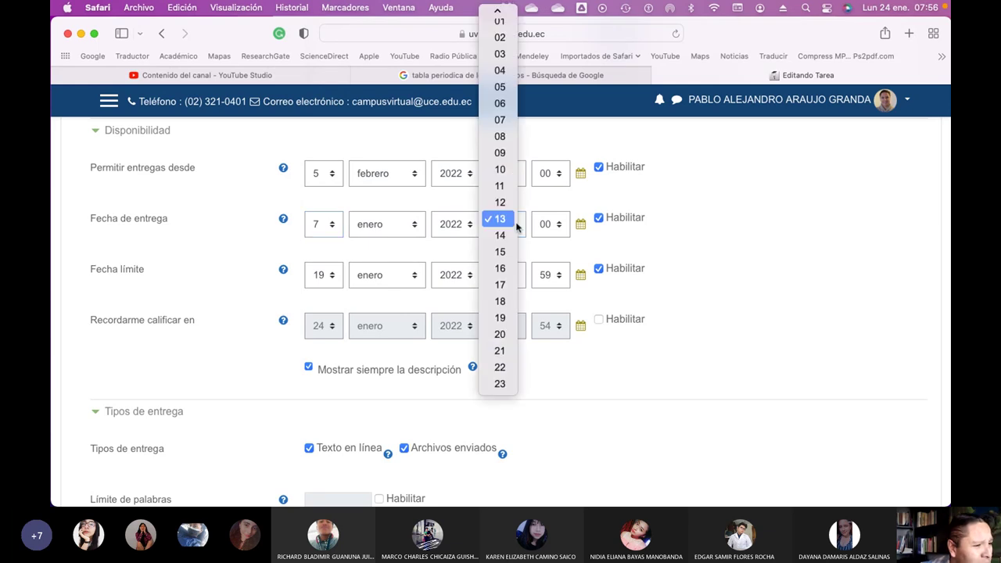
pyautogui.click(515, 139)
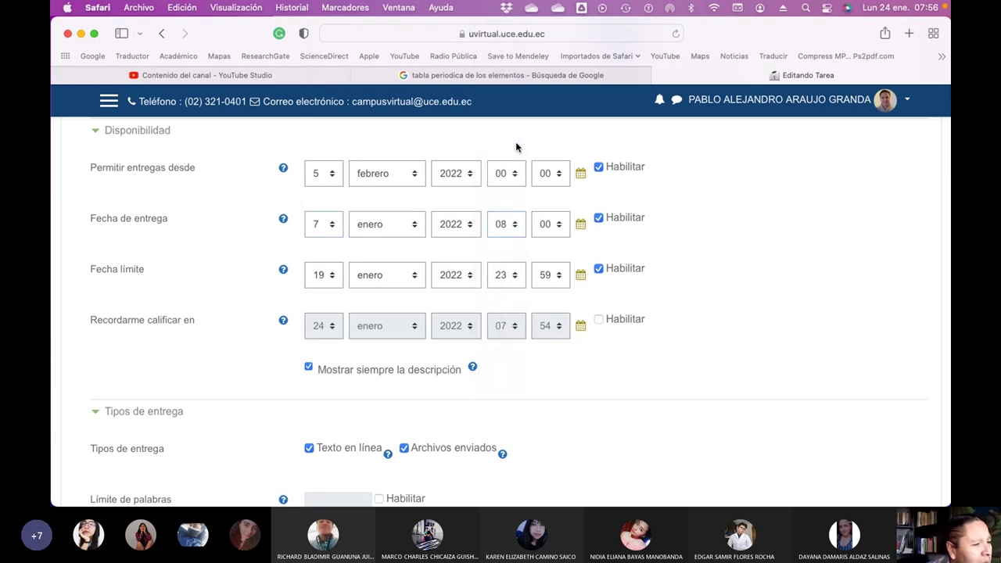
pyautogui.click(332, 277)
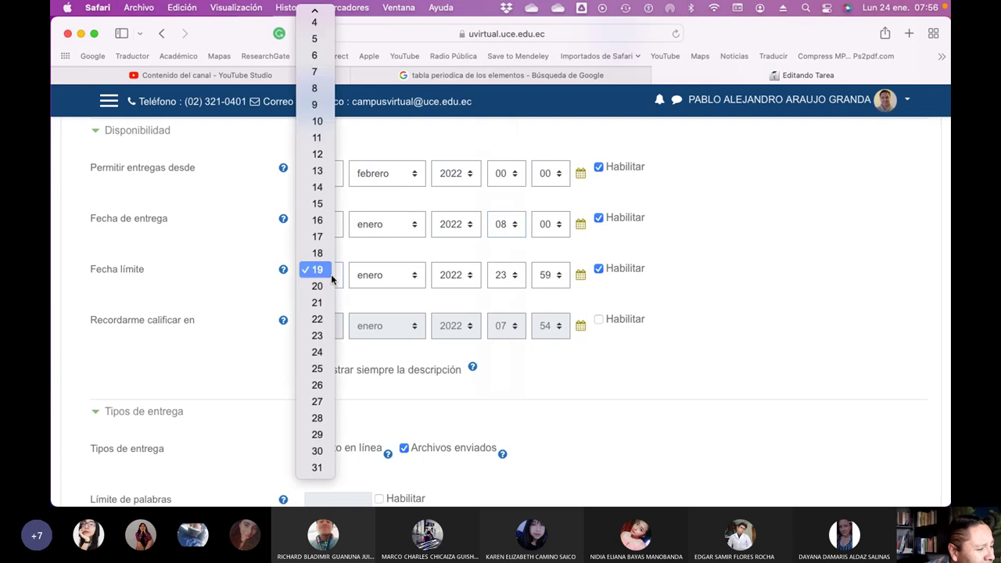
pyautogui.click(314, 72)
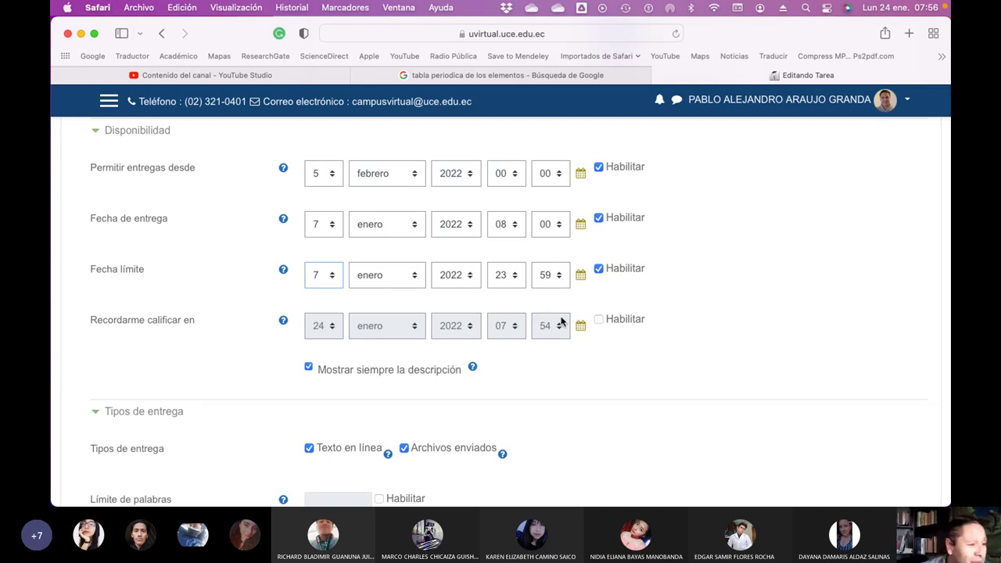
pyautogui.click(511, 226)
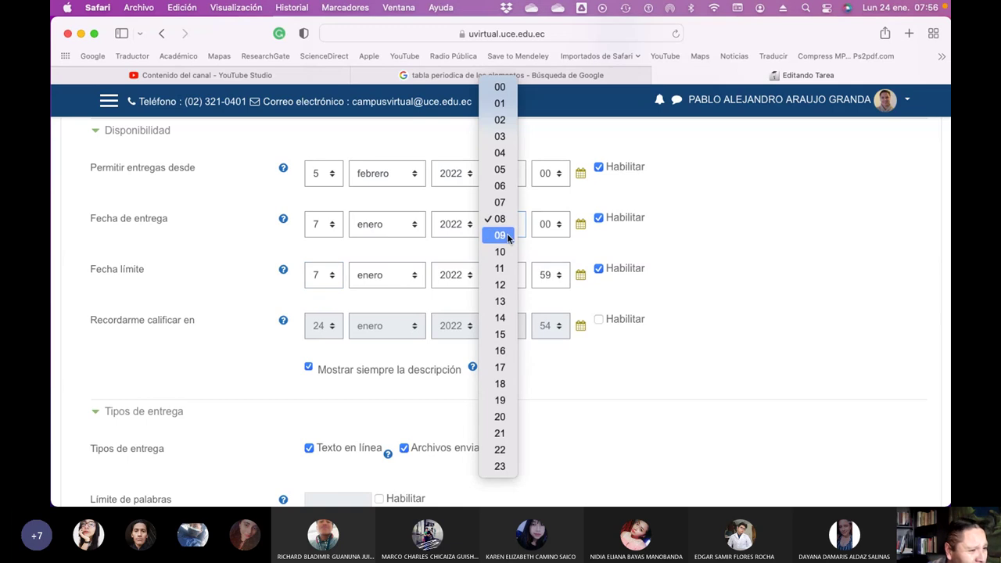
pyautogui.click(500, 235)
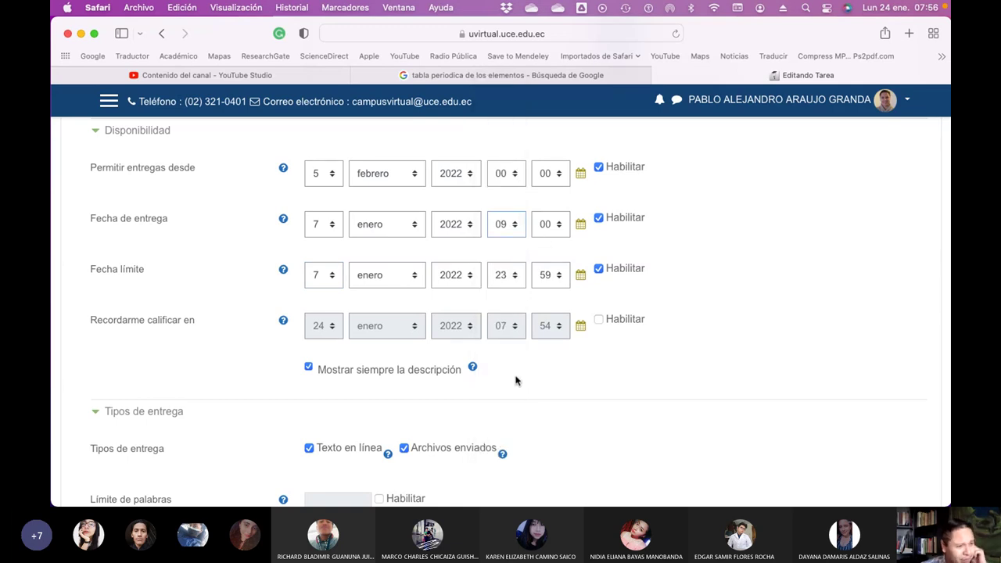
# - Disable "Comentarios de retroalimentación" among the task's feedback types
pyautogui.scroll(-5, 515, 380)
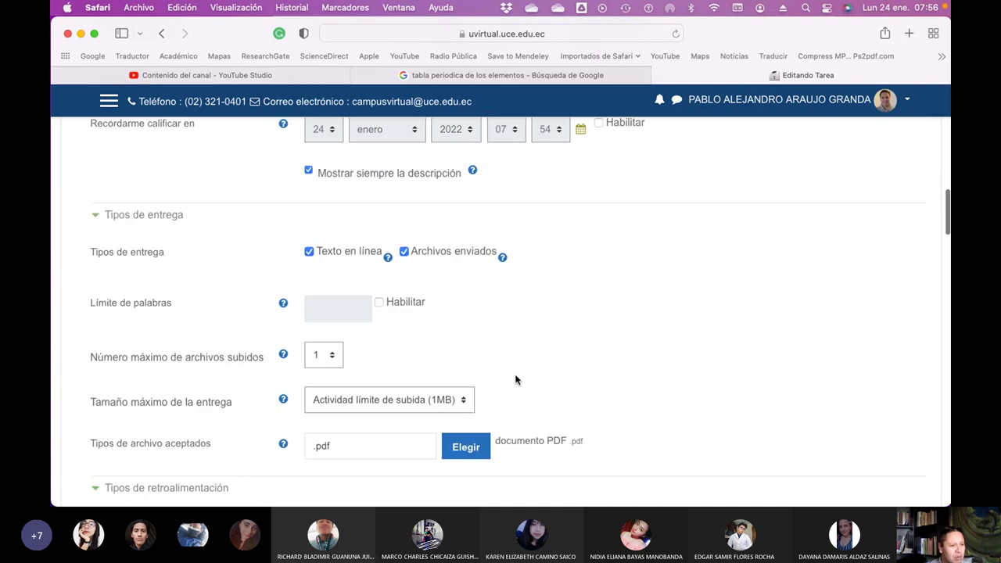
pyautogui.scroll(-4, 490, 364)
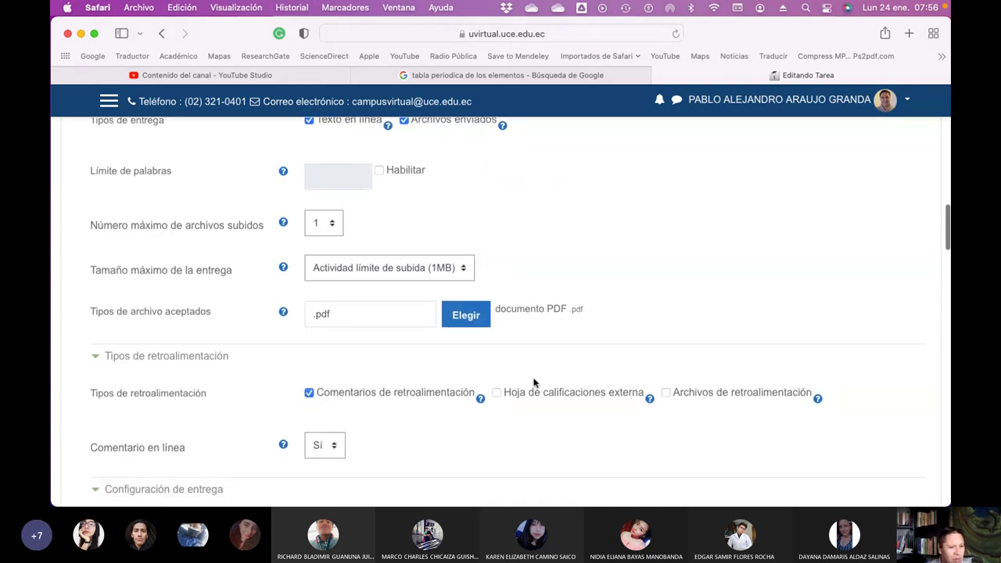
pyautogui.scroll(-2, 535, 382)
pyautogui.click(309, 334)
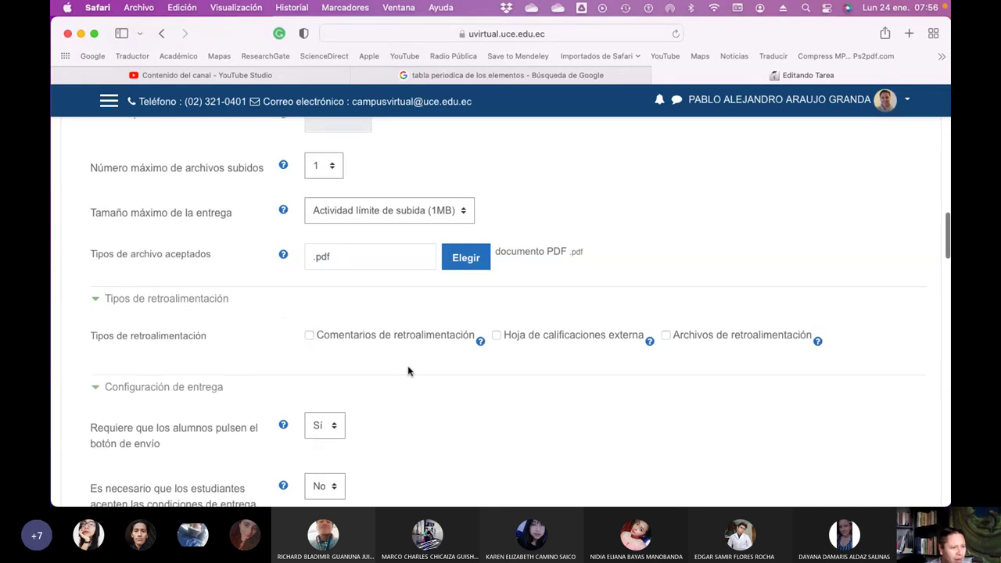
# - Review the submission settings and the choices for "Entrega por grupos" without changing them
pyautogui.scroll(-4, 436, 373)
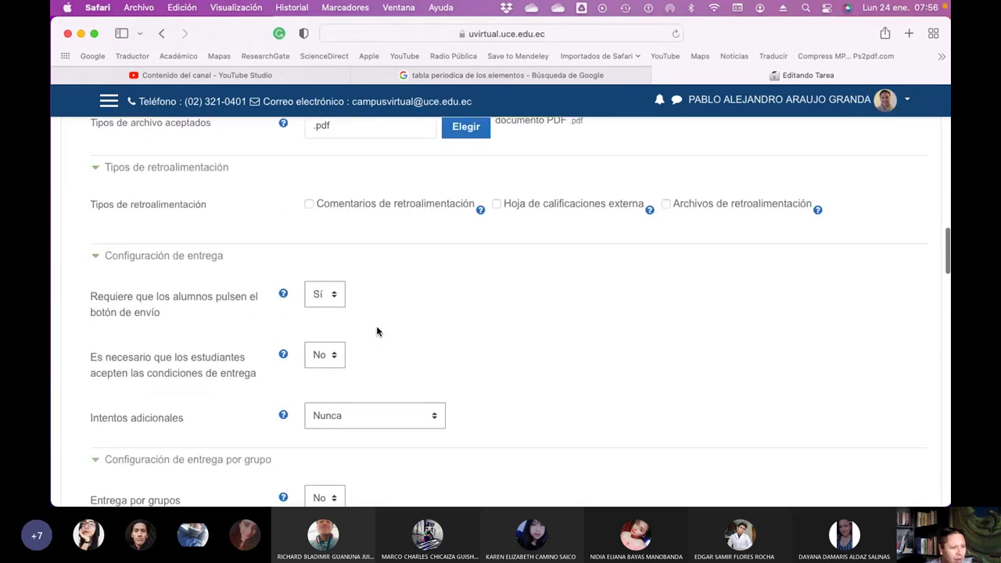
pyautogui.scroll(-3, 395, 336)
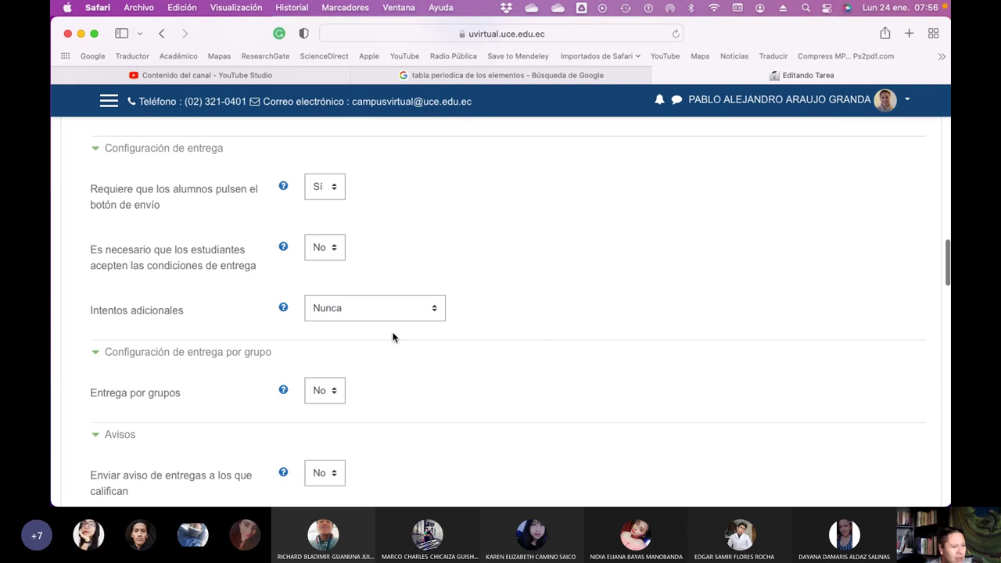
pyautogui.scroll(-2, 393, 337)
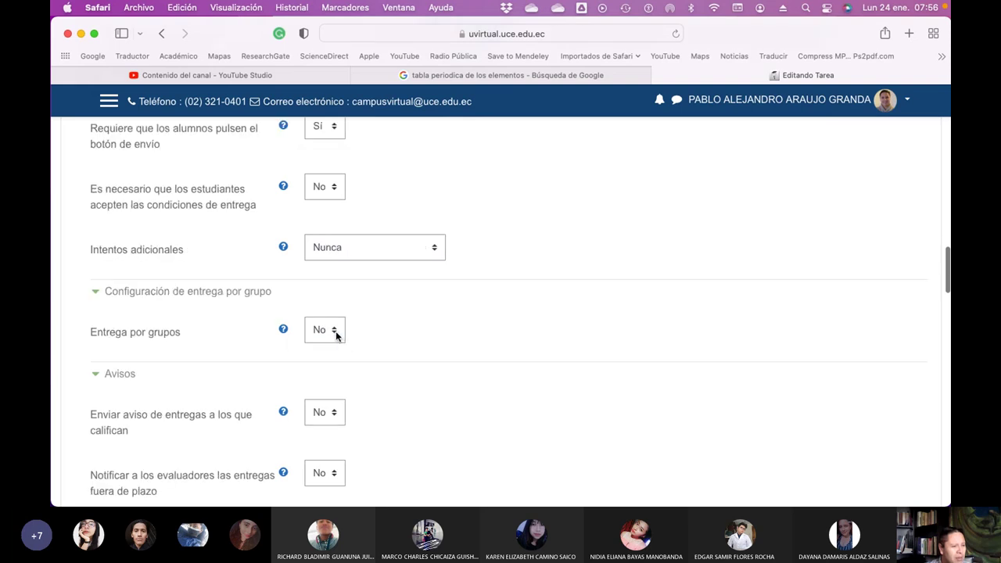
pyautogui.click(336, 331)
pyautogui.click(421, 338)
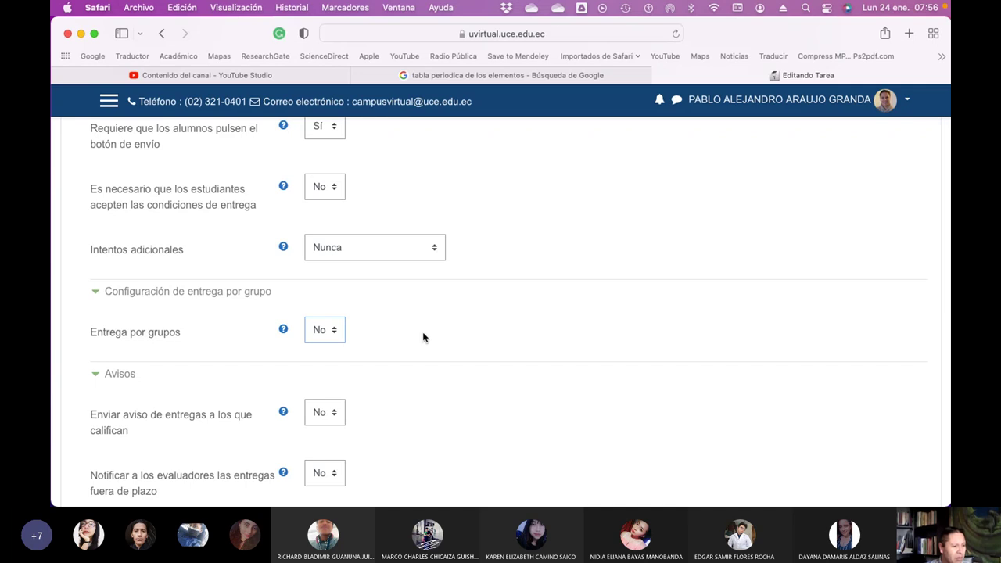
# - Assign the task to the grade category "Componente Individual"
pyautogui.scroll(-10, 422, 337)
pyautogui.click(406, 286)
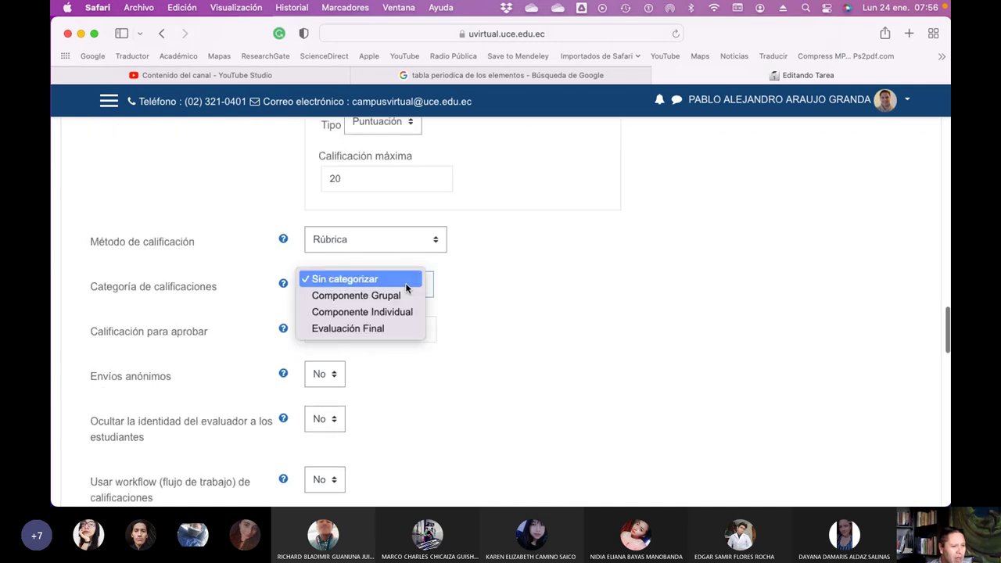
pyautogui.click(403, 311)
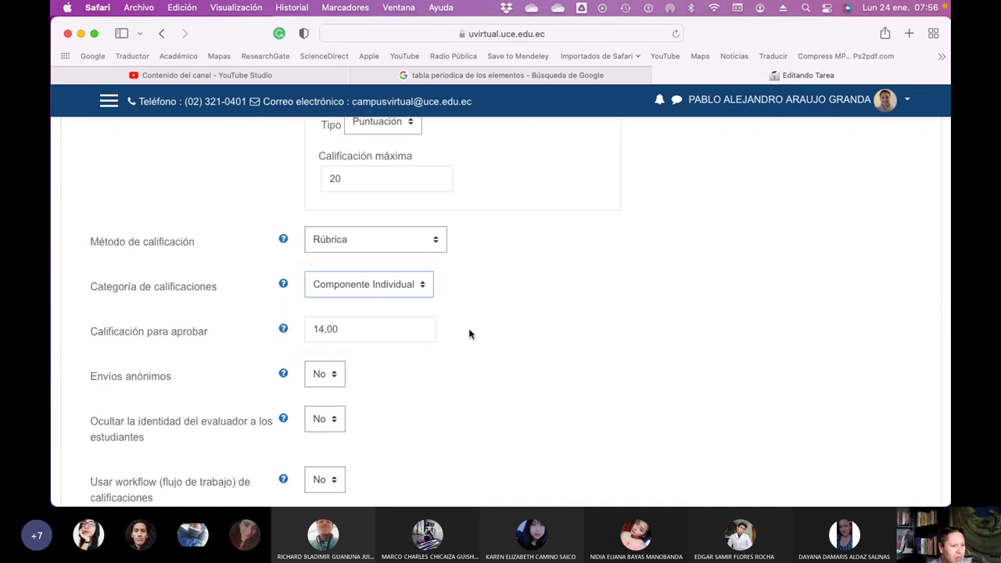
pyautogui.scroll(-4, 474, 336)
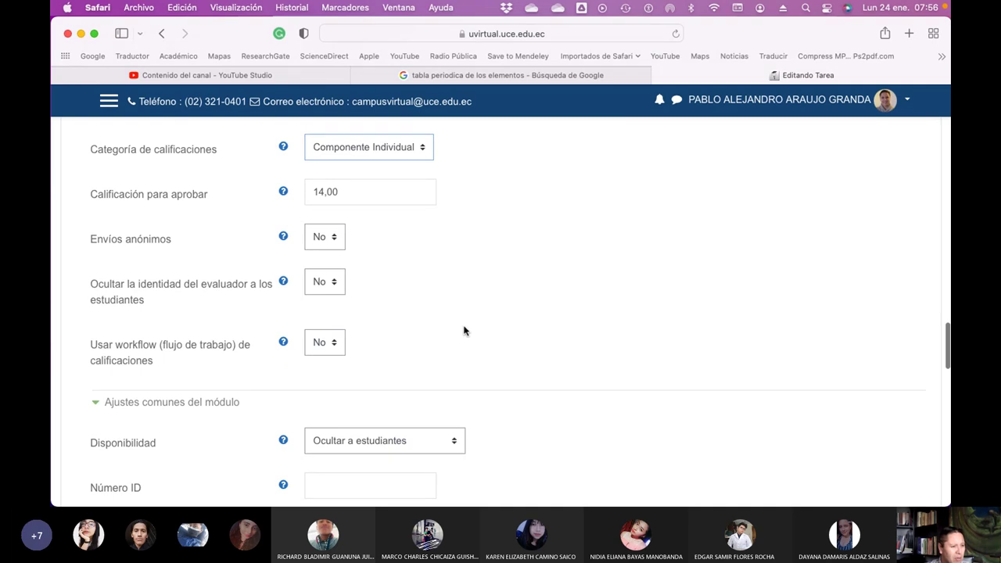
# - Set the task's "Disponibilidad" to "Mostrar en la página del curso" and save the changes, returning to the course
pyautogui.scroll(-3, 464, 331)
pyautogui.click(422, 329)
pyautogui.click(424, 308)
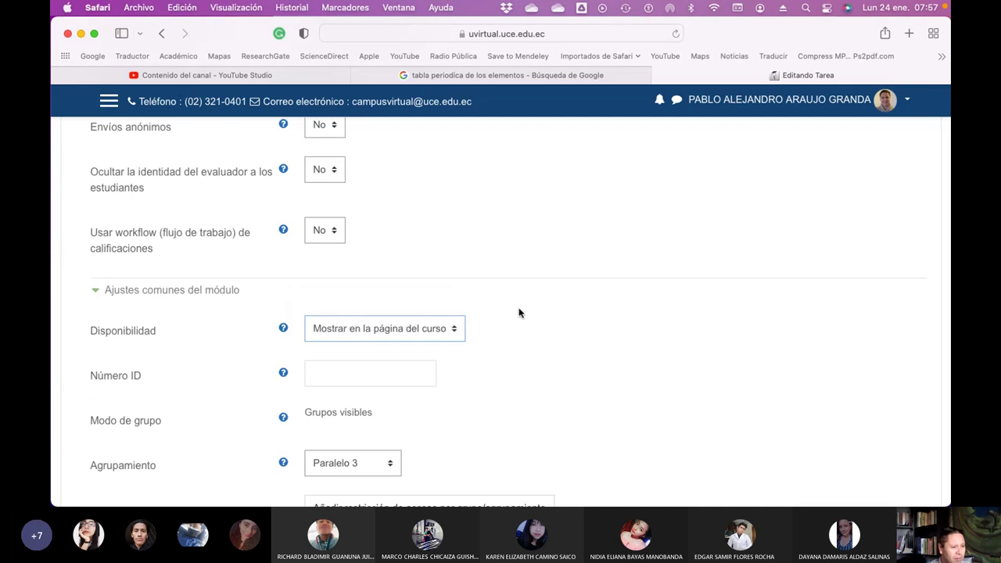
pyautogui.scroll(-4, 492, 313)
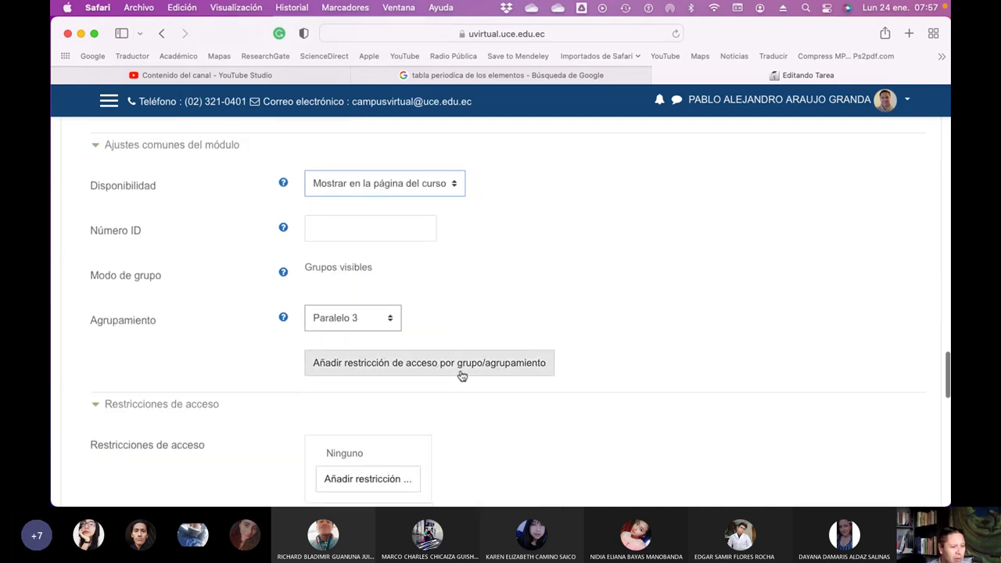
pyautogui.scroll(-4, 457, 369)
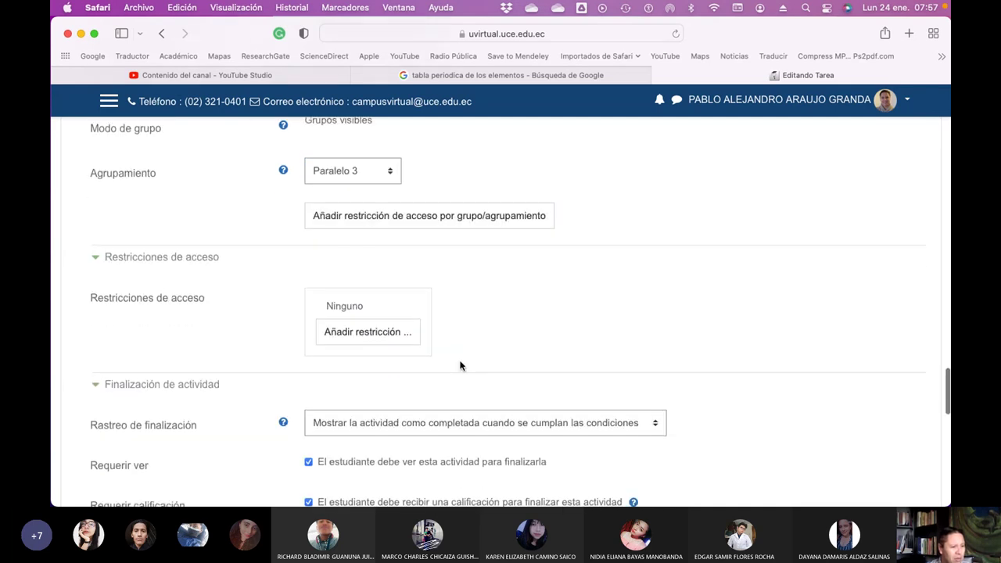
pyautogui.scroll(-10, 460, 365)
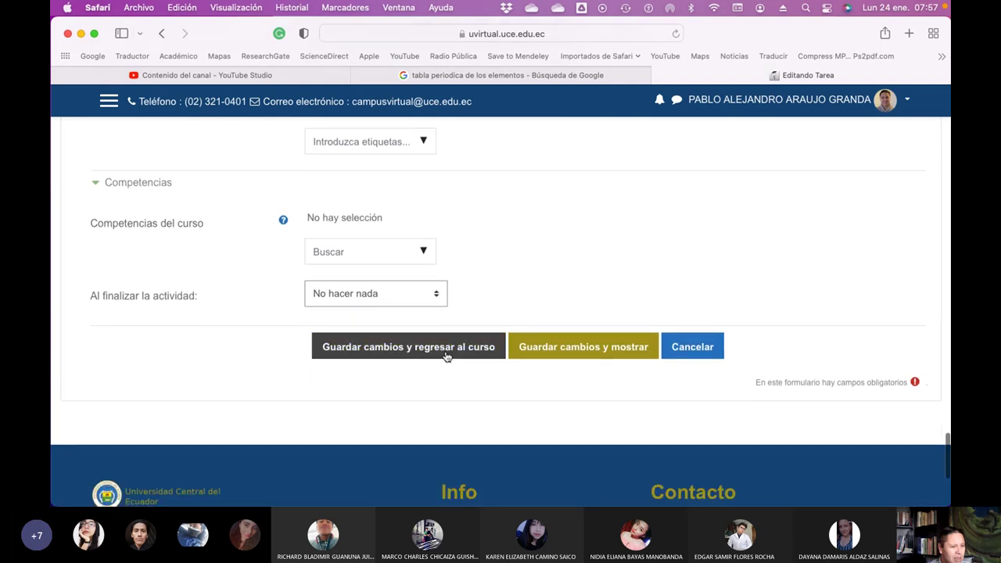
pyautogui.click(445, 352)
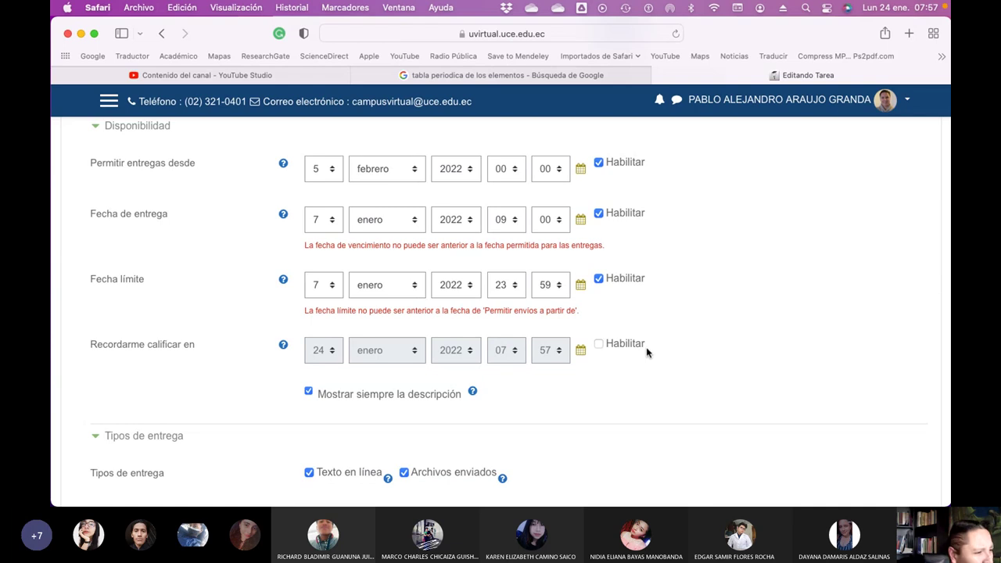
# - Set the month of both "Fecha de entrega" and "Fecha límite" to febrero, and save the task, returning to the course
pyautogui.click(407, 225)
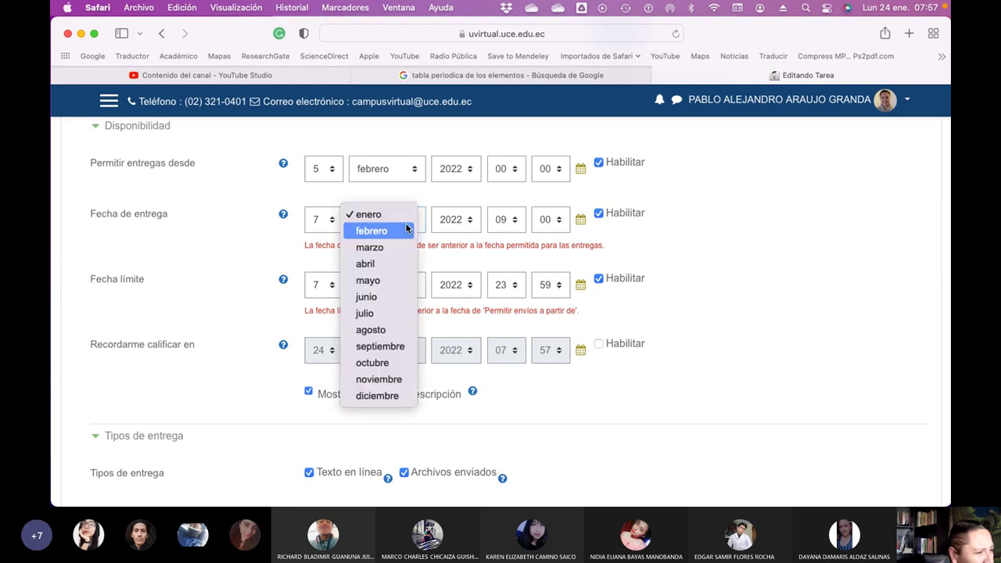
pyautogui.click(408, 229)
pyautogui.click(408, 291)
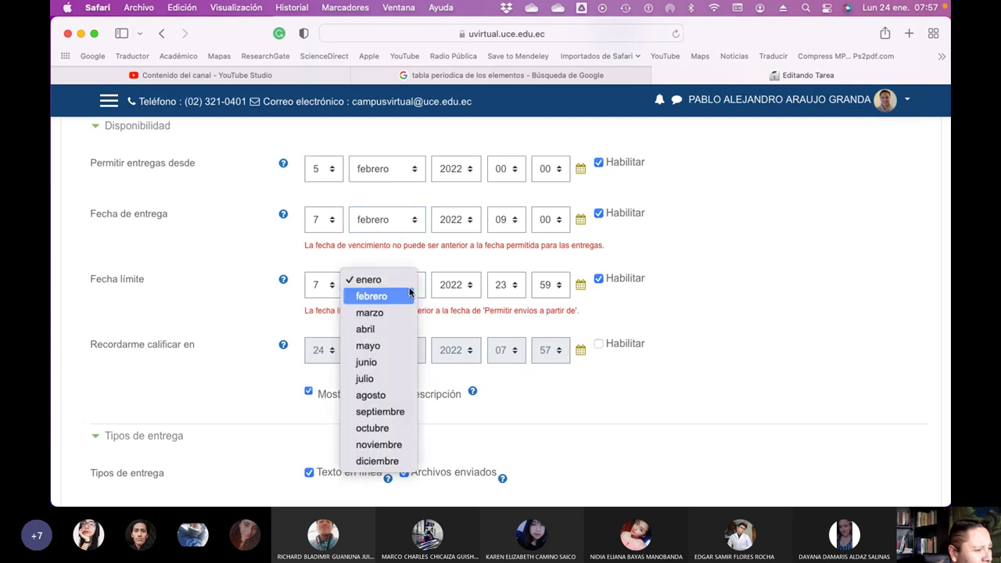
pyautogui.click(407, 295)
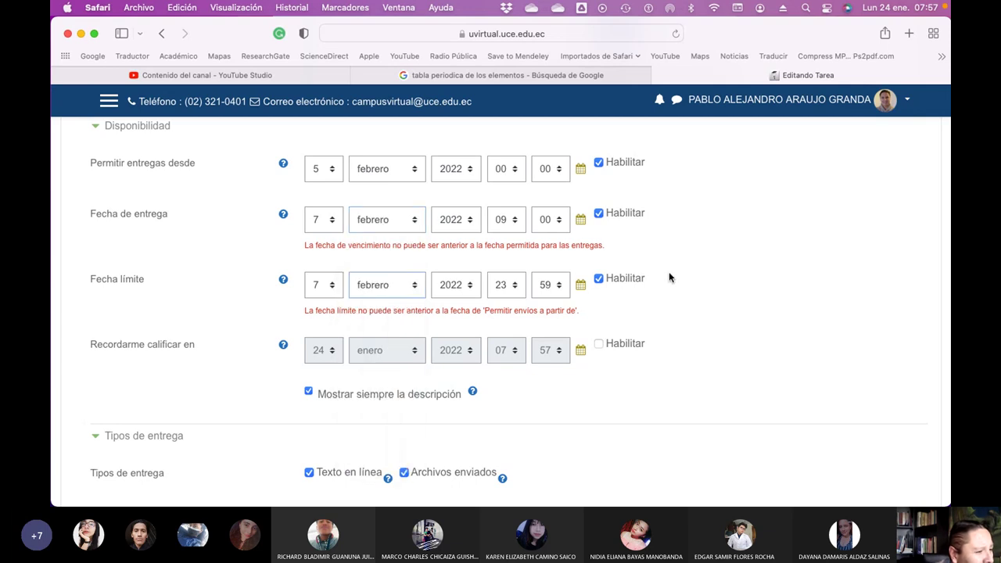
pyautogui.scroll(-15, 691, 275)
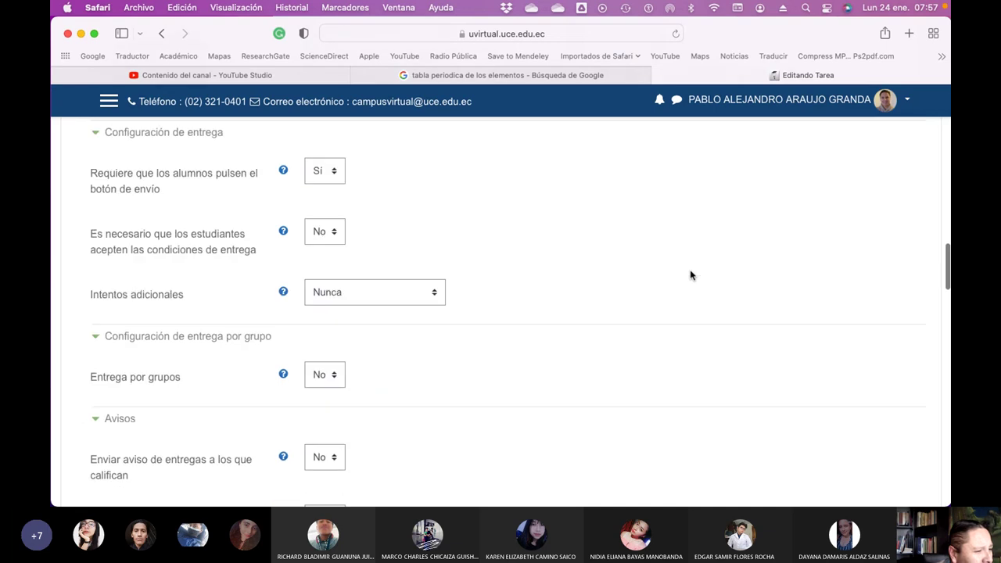
pyautogui.scroll(-10, 690, 275)
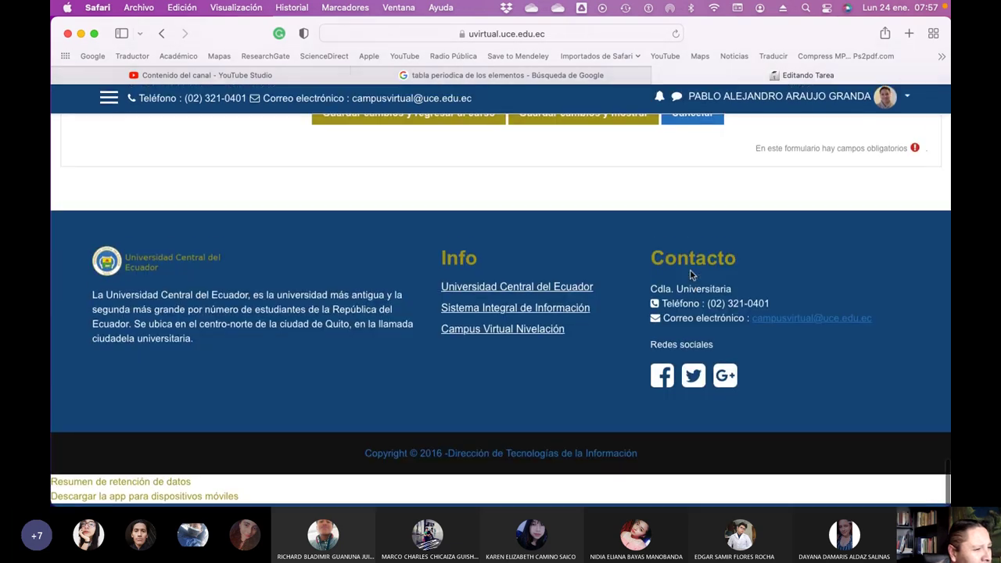
pyautogui.scroll(3, 583, 302)
pyautogui.click(448, 318)
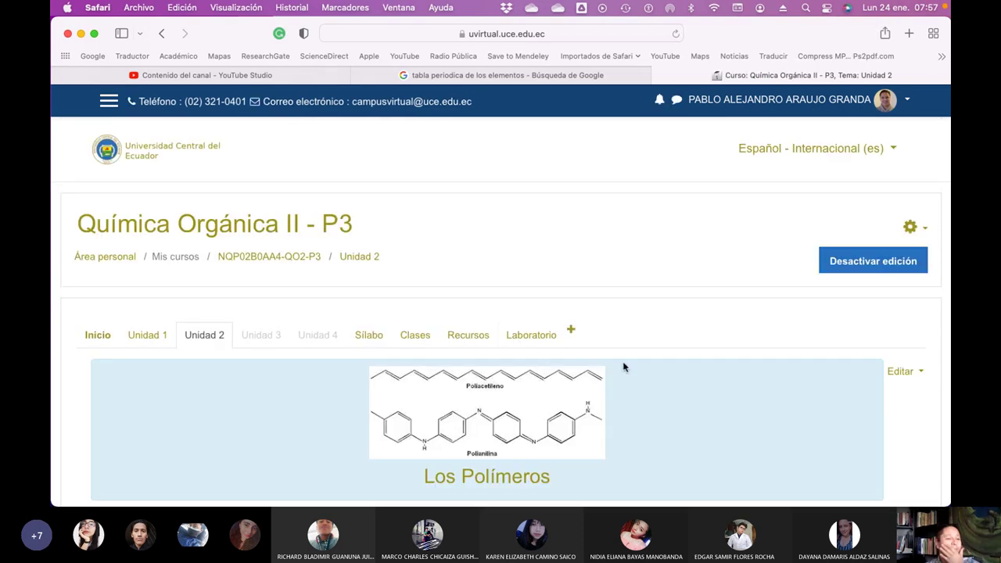
# - Open the task "Poliacetileno y Polímeros conductores" from Unidad 2, check its published description, and return to the unit page
pyautogui.scroll(-3, 646, 363)
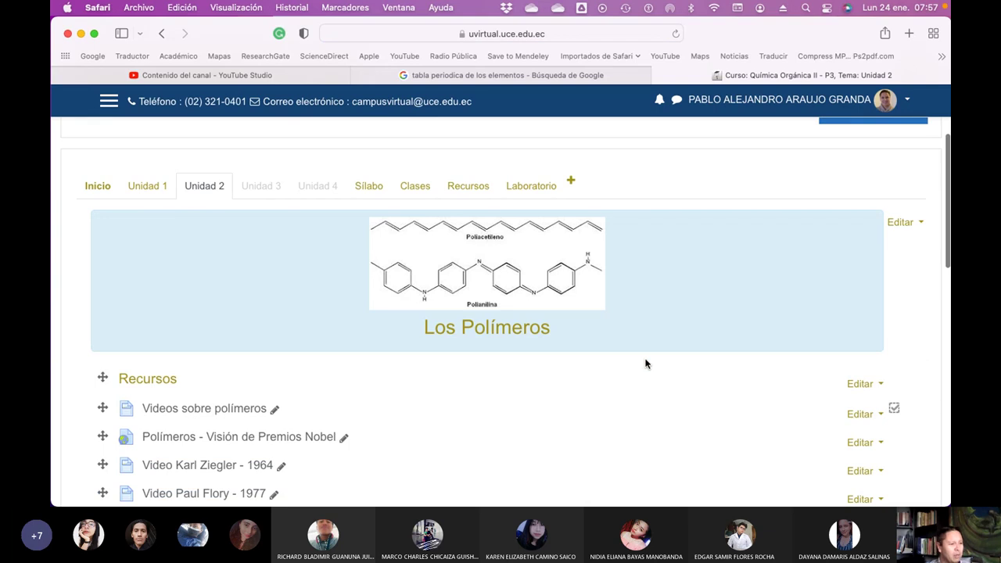
pyautogui.scroll(-10, 646, 363)
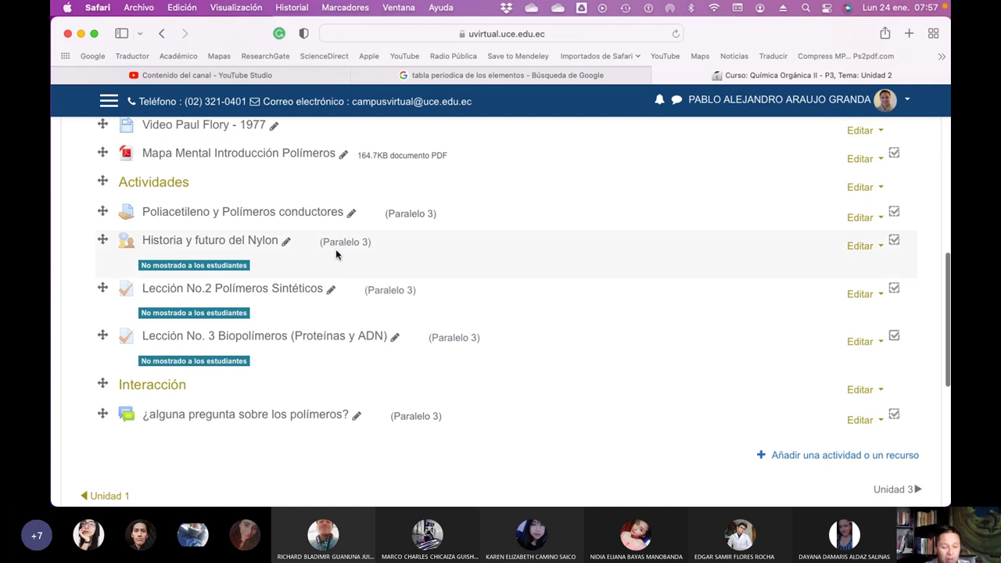
pyautogui.click(283, 220)
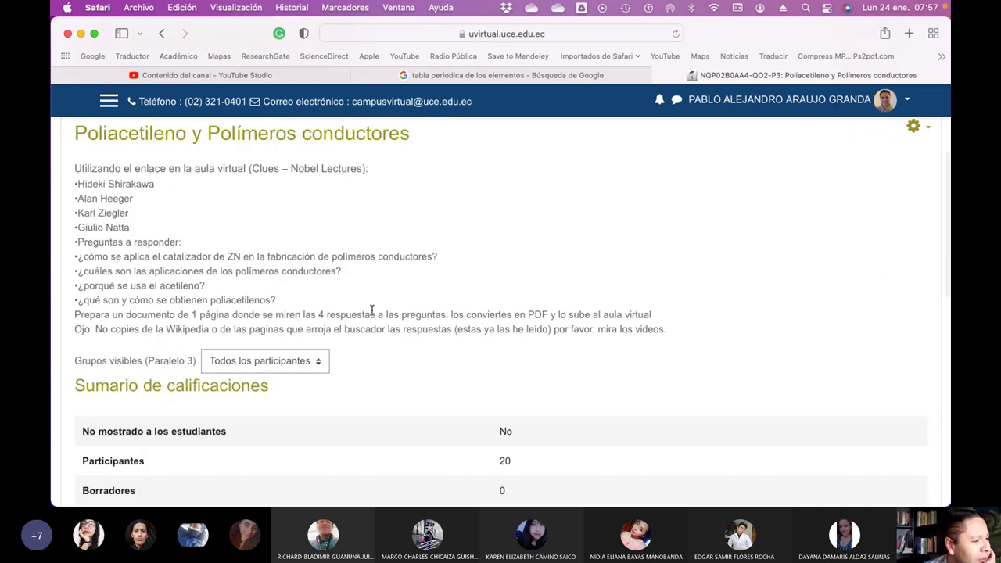
pyautogui.scroll(3, 373, 310)
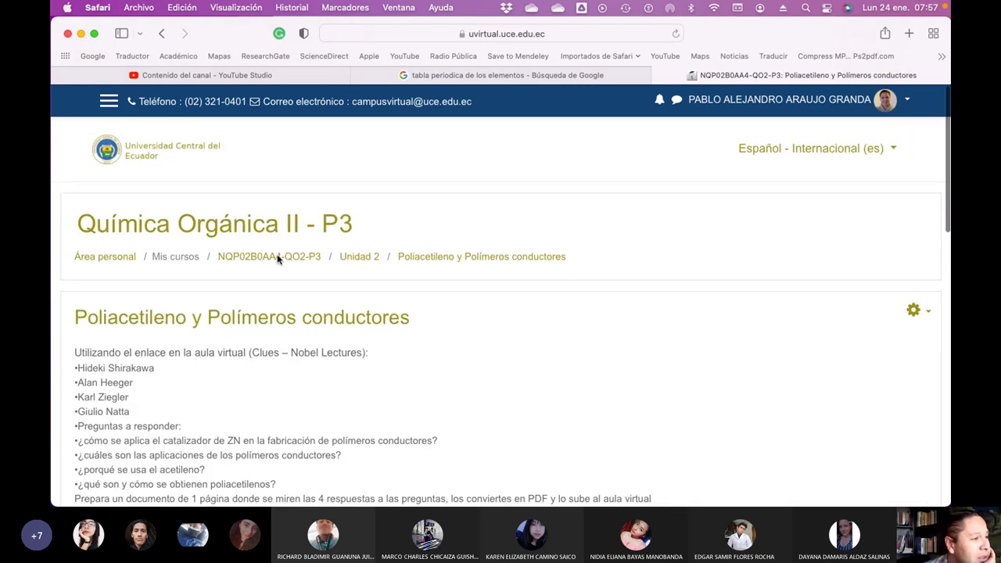
pyautogui.click(159, 37)
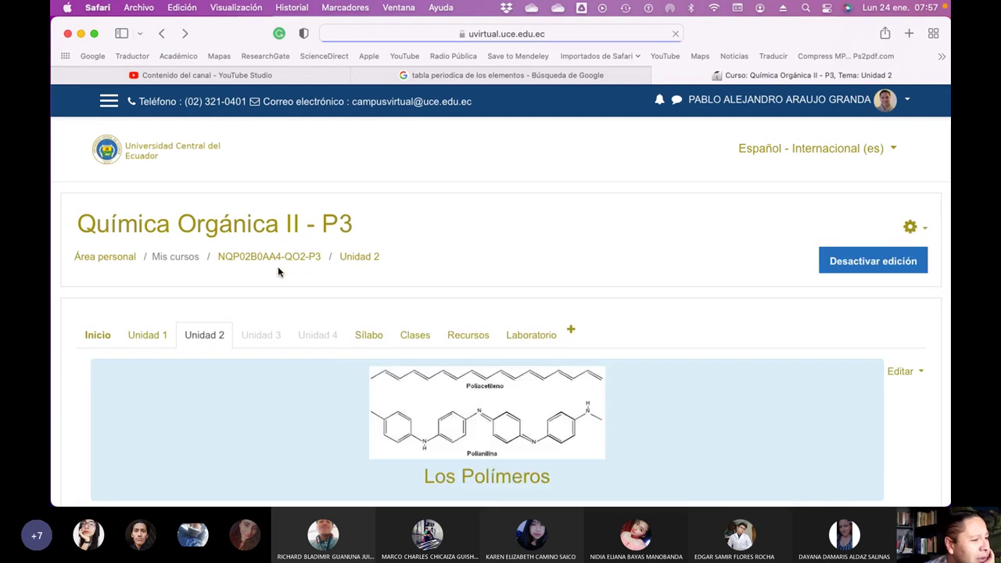
# - Open the resource "Polímeros - Visión de Premios Nobel", enlarge its window to examine the Polymers page, and close it
pyautogui.scroll(-3, 287, 285)
pyautogui.scroll(-4, 287, 286)
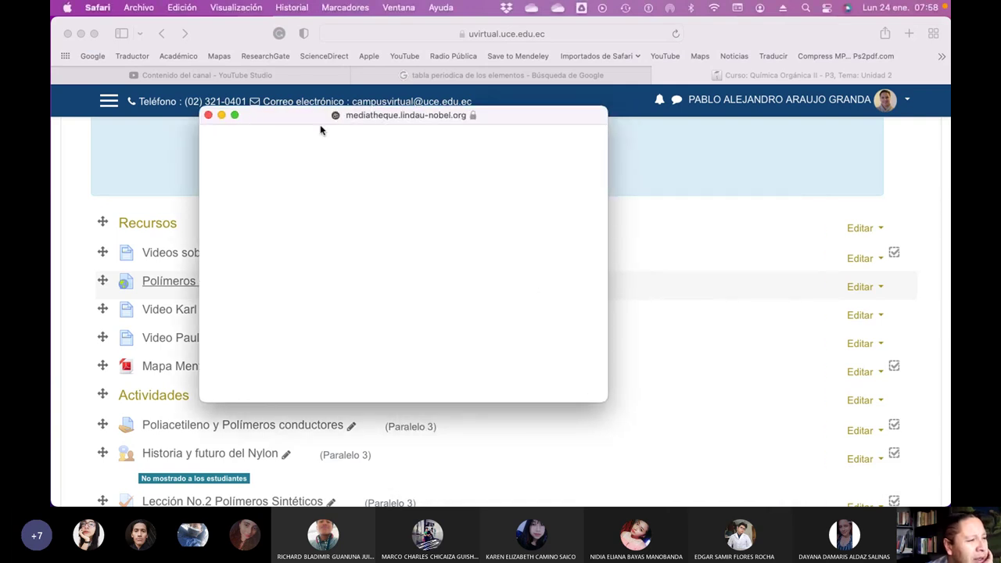
pyautogui.moveTo(306, 122); pyautogui.dragTo(159, 22)
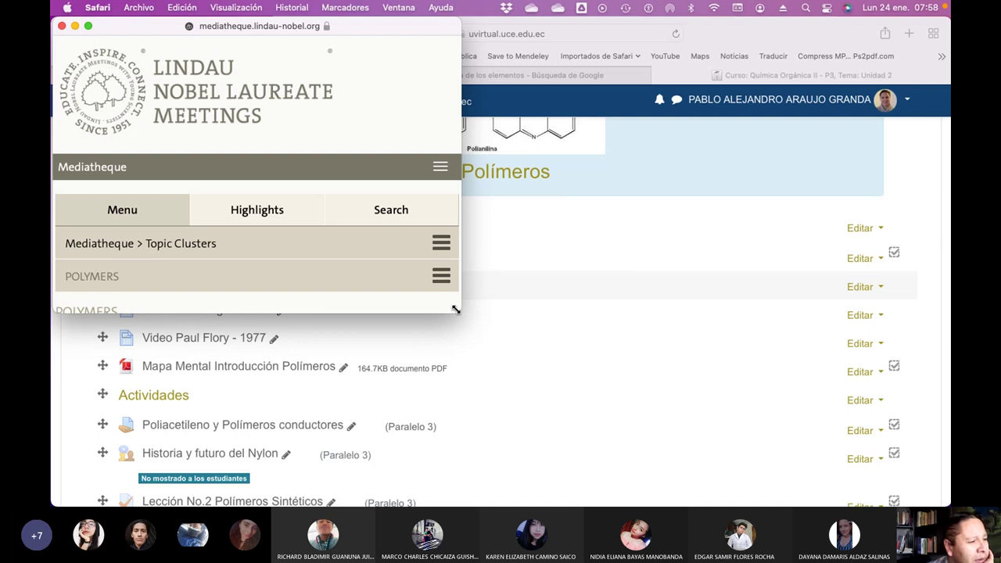
pyautogui.doubleClick(456, 310)
pyautogui.scroll(1, 417, 297)
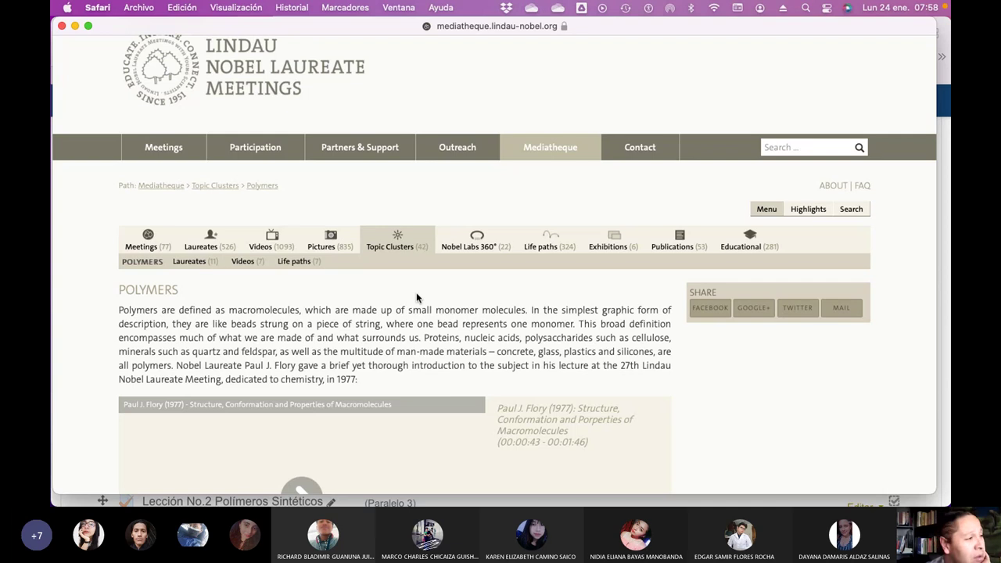
pyautogui.press('super+w')
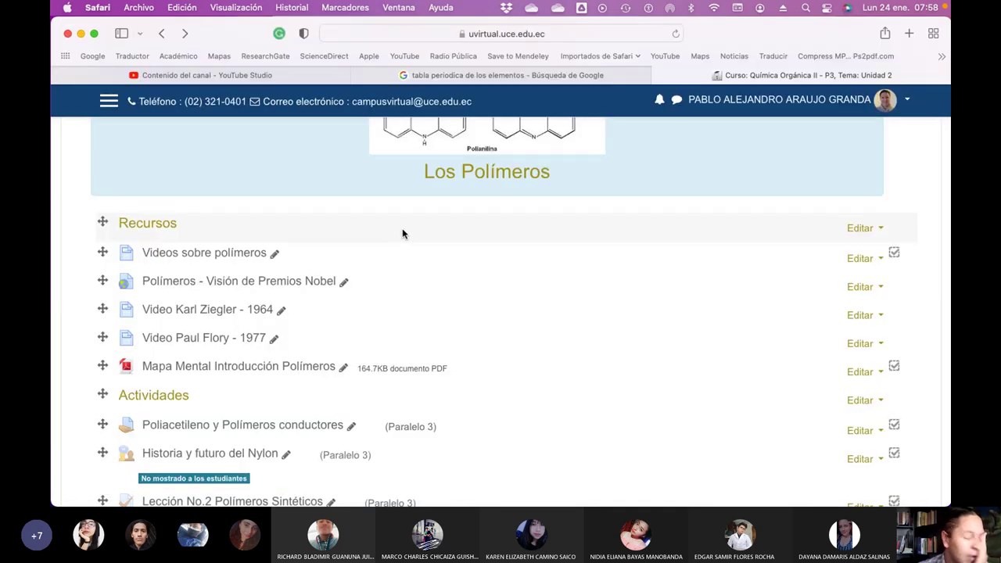